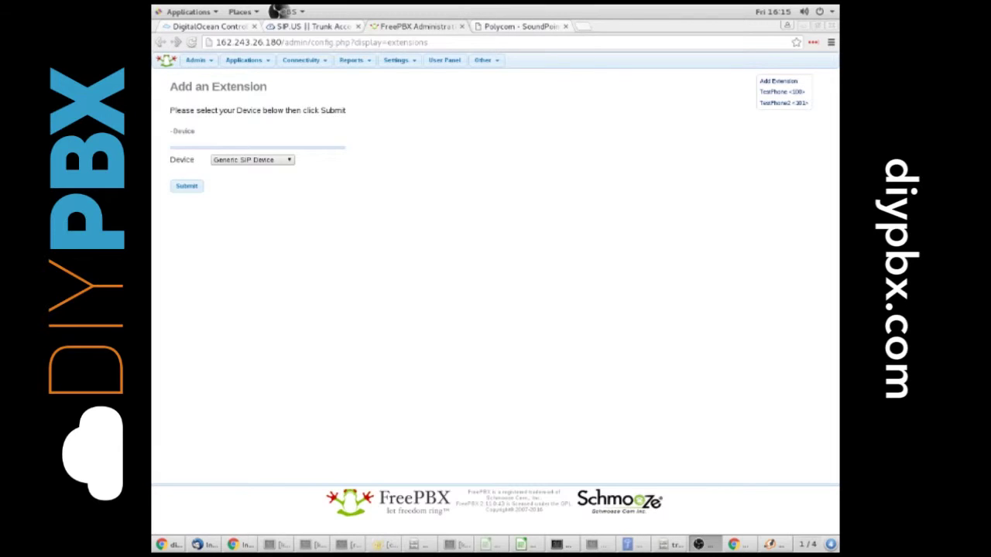
Step: Start a new time group with the description WorkingHours
click(244, 61)
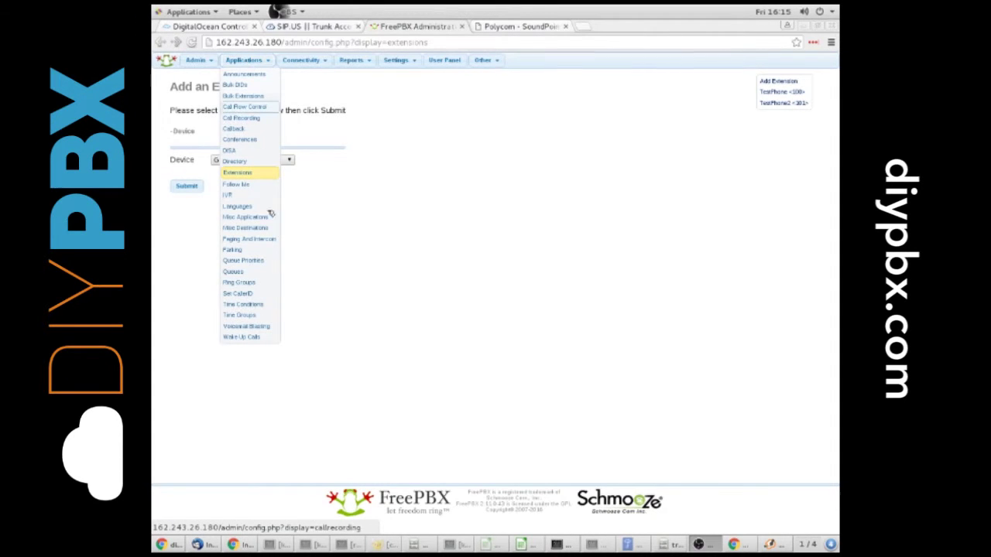
click(250, 316)
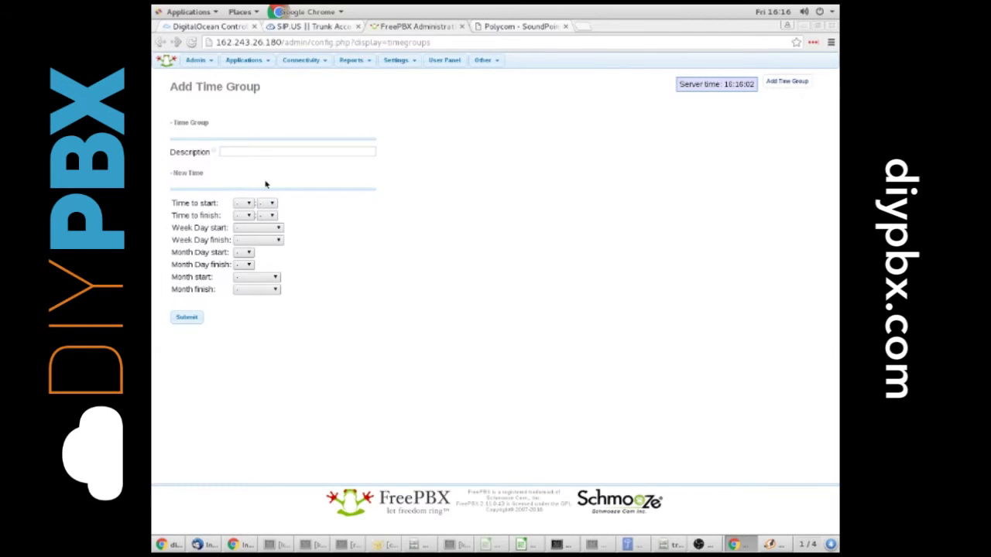
click(255, 152)
text(WorkingH)
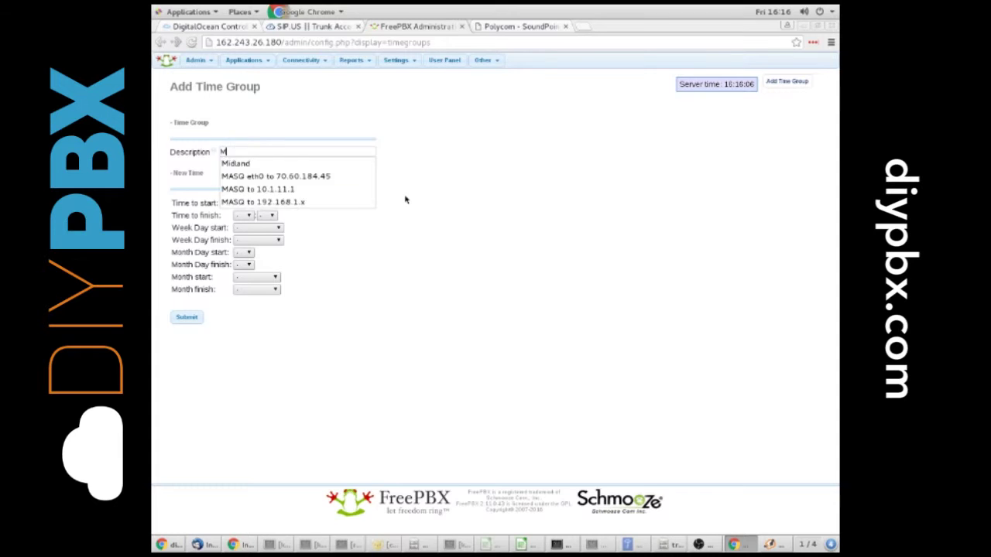
text(ours)
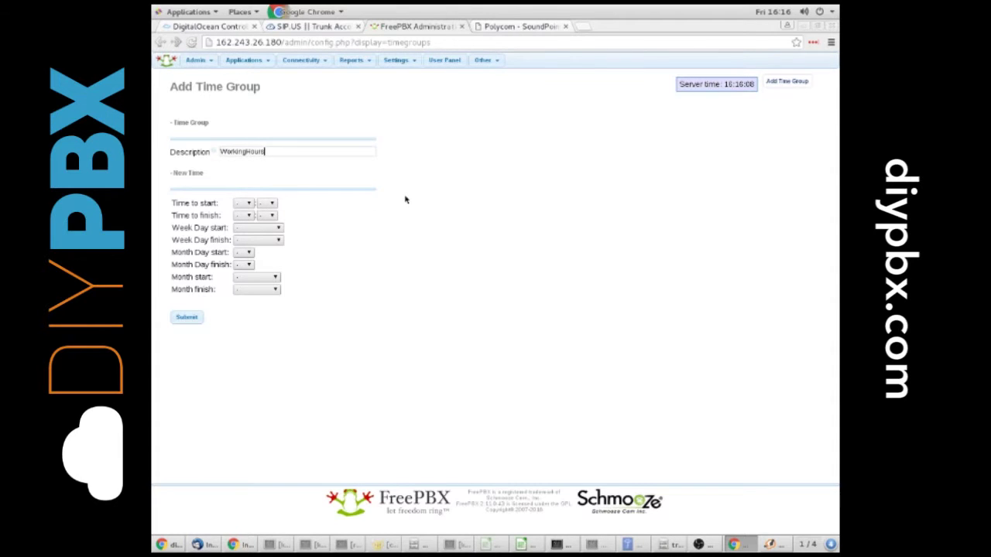
Step: Set the WorkingHours time range to start at 08:00 and finish at 17:00
click(241, 203)
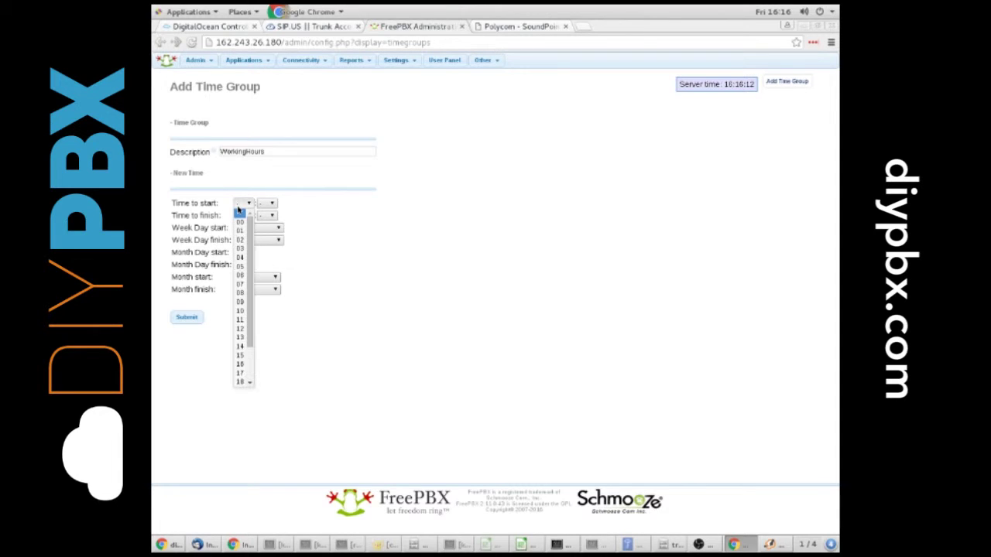
click(240, 293)
click(267, 204)
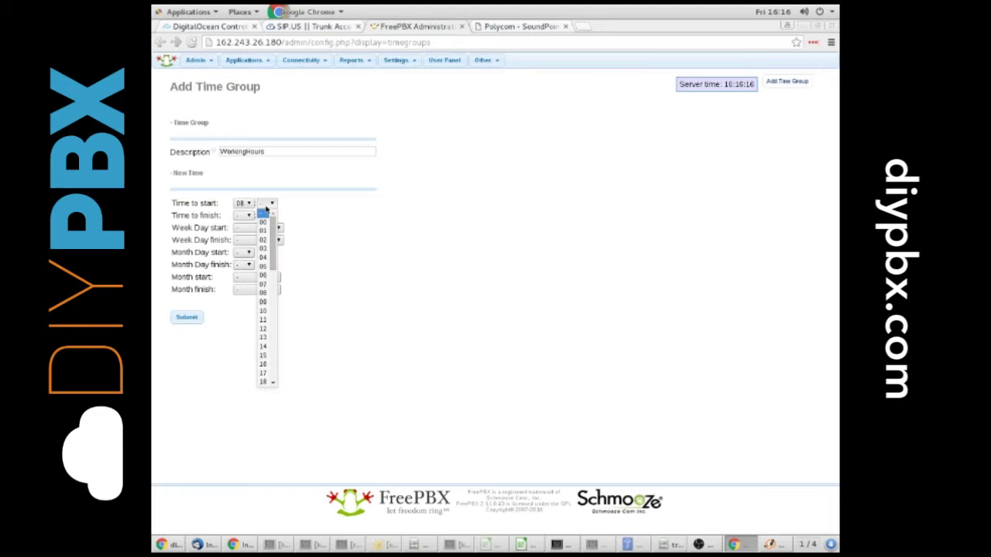
click(265, 216)
click(240, 216)
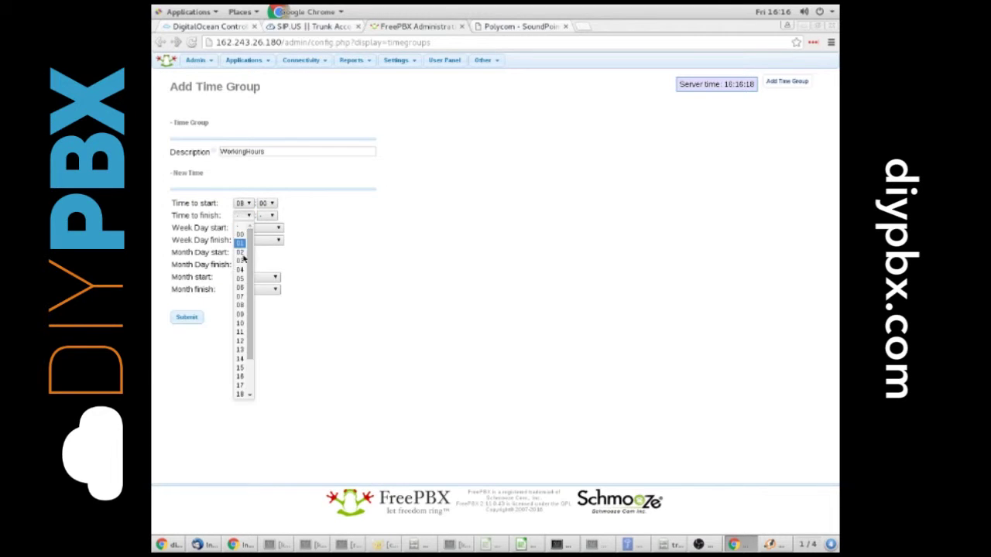
scroll(240, 306, down, 1)
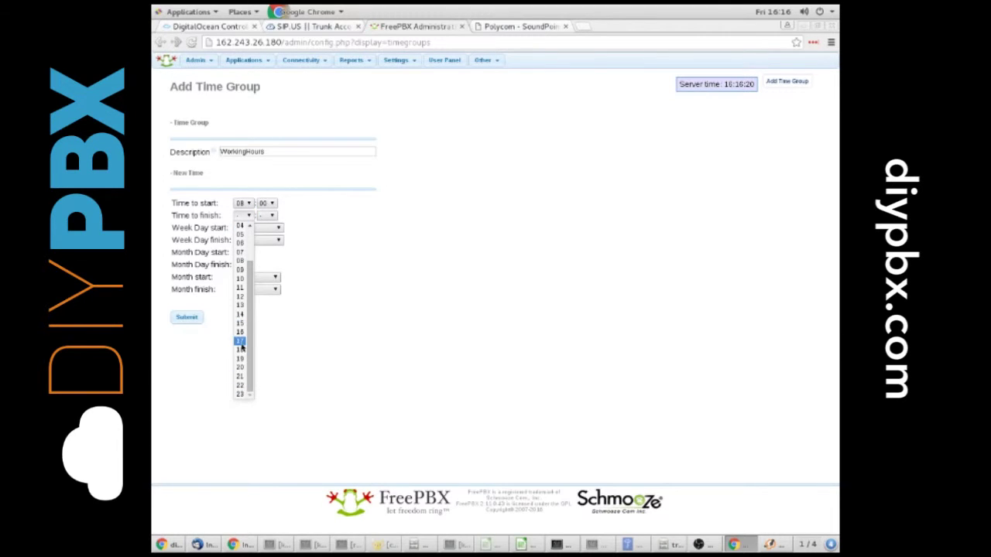
click(240, 341)
click(270, 217)
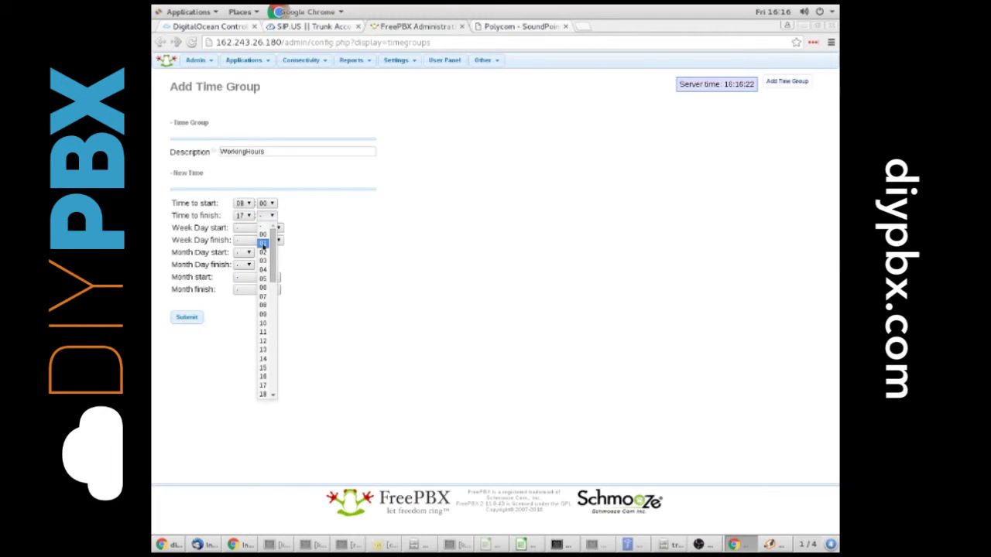
click(263, 234)
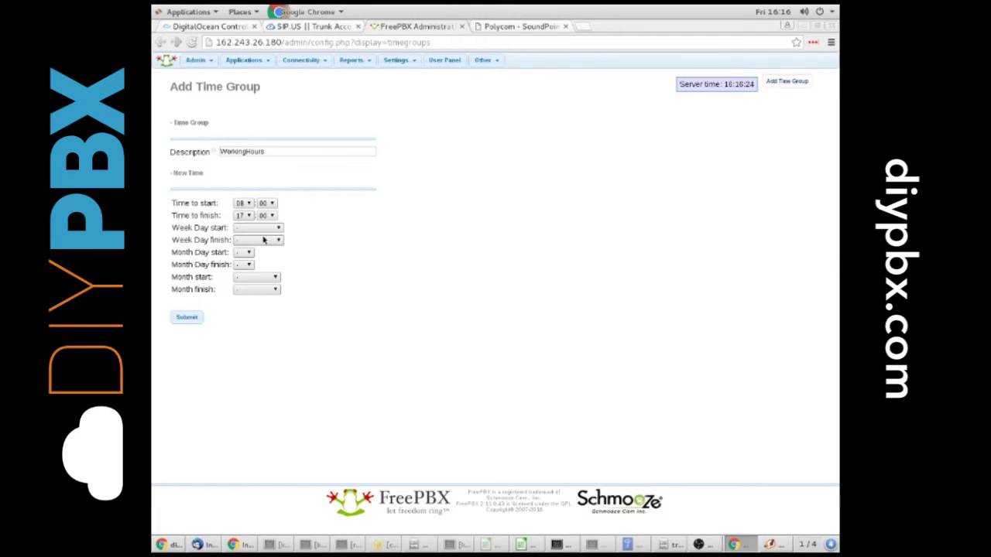
Step: Set the time group's weekdays from Monday to Friday and submit it
click(257, 230)
click(242, 249)
click(254, 241)
click(253, 295)
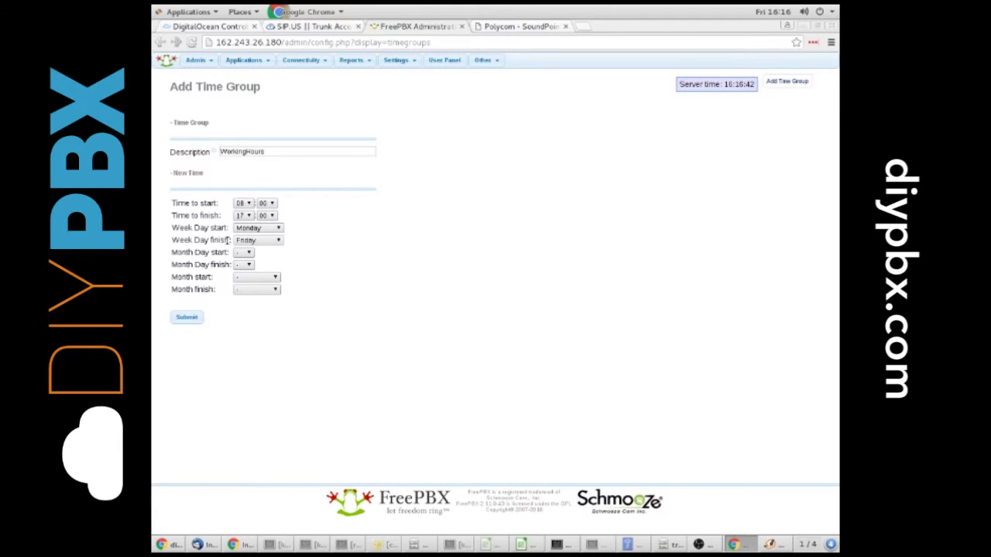
click(189, 320)
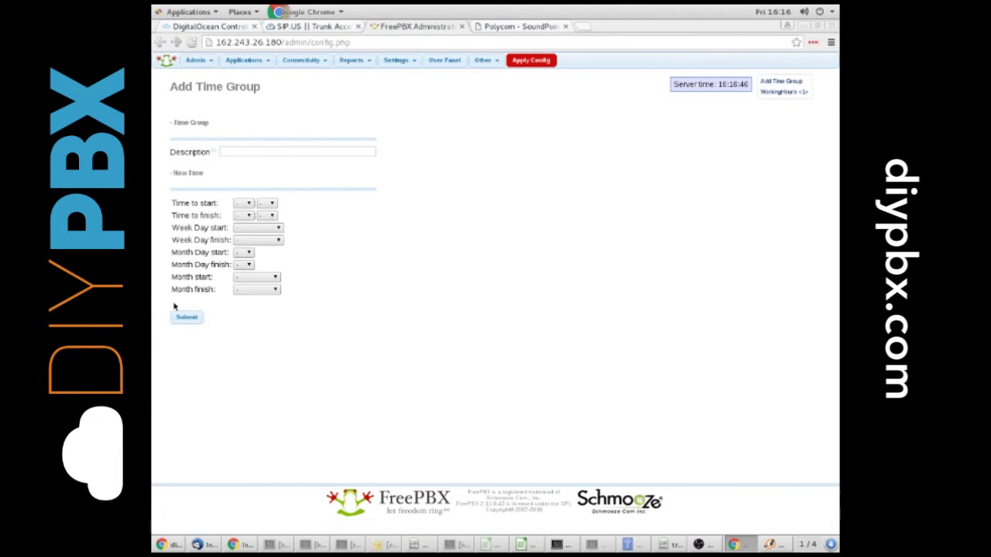
Step: Start a new time condition named Open For Business that uses the WorkingHours time group
mouse_move(259, 62)
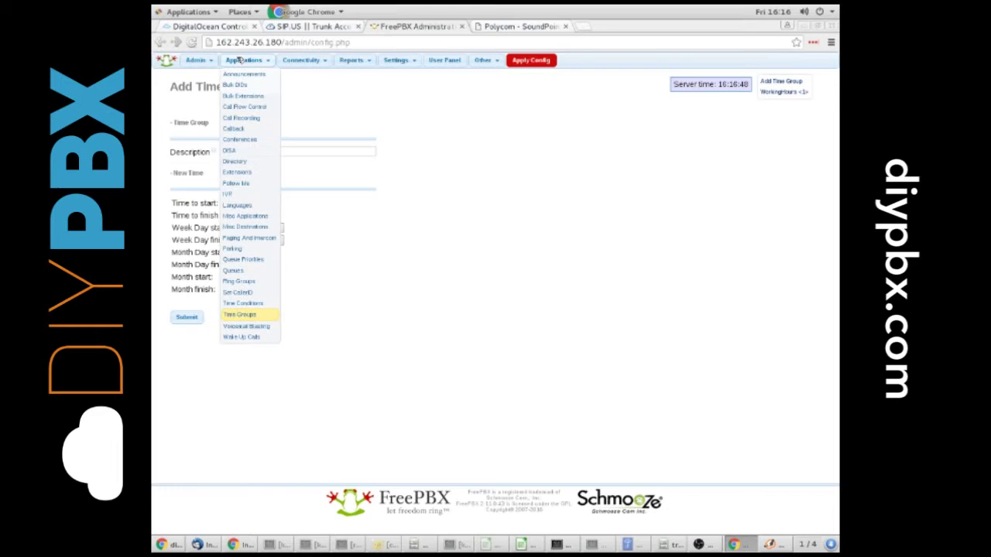
click(251, 304)
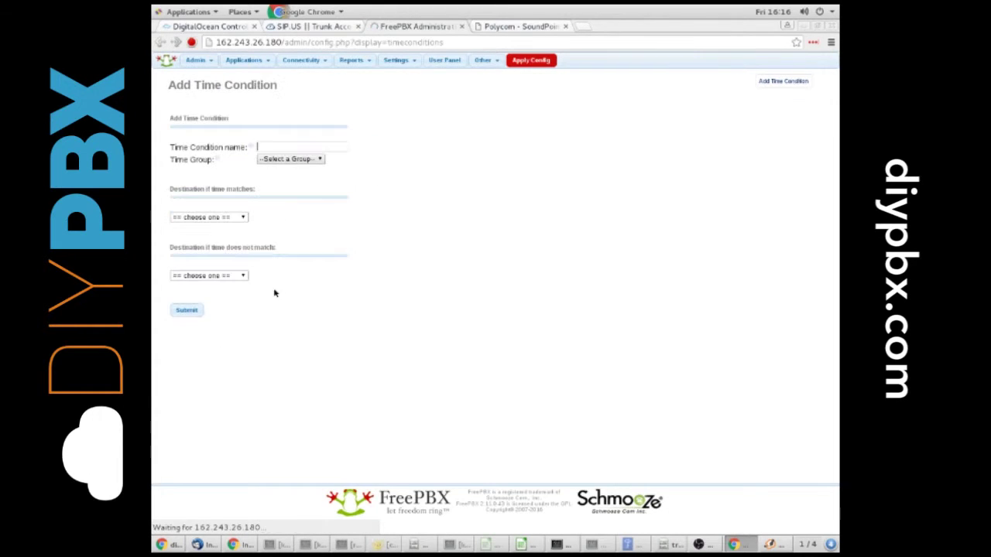
click(288, 147)
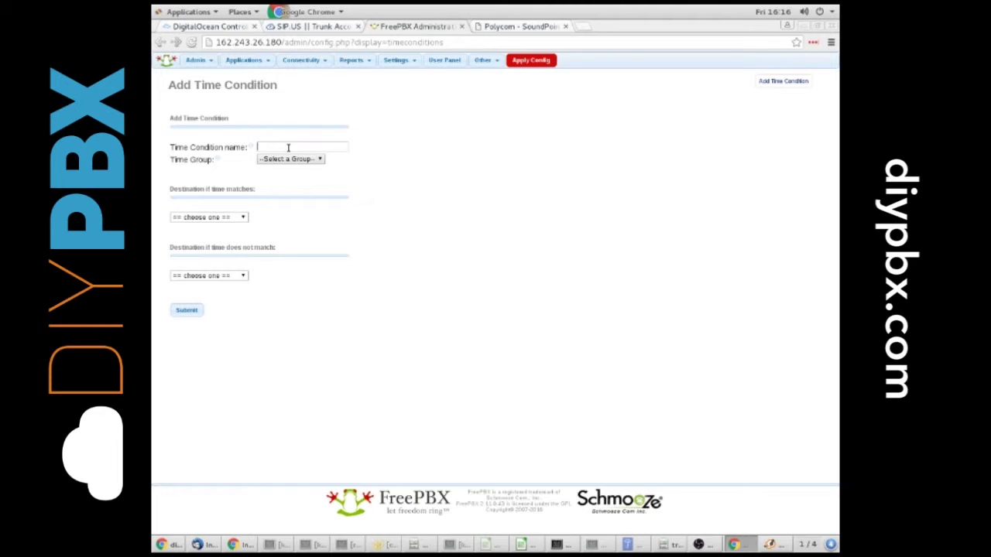
text(Open For Business)
click(274, 159)
click(277, 180)
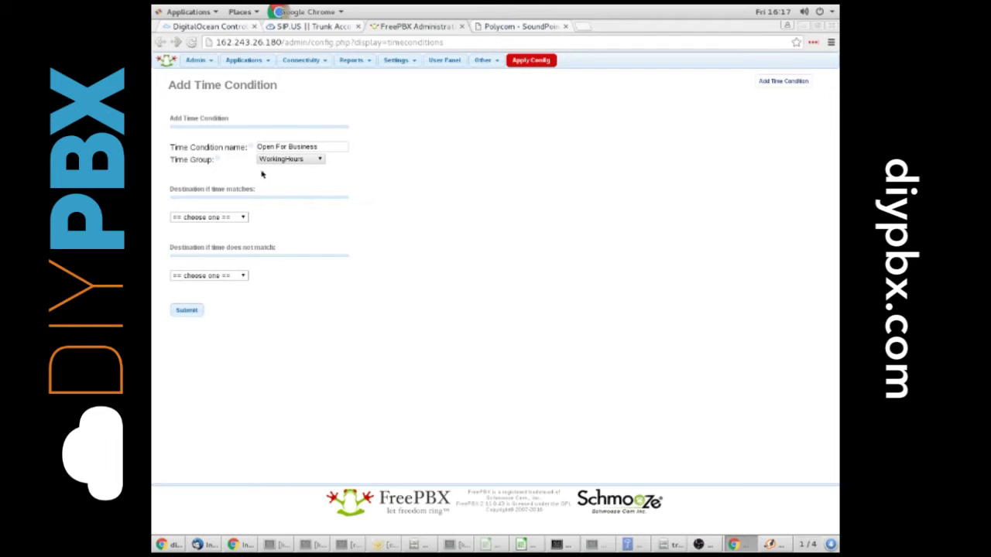
Step: Set the time condition's destination for matching times to the IVR TestIVR
click(208, 217)
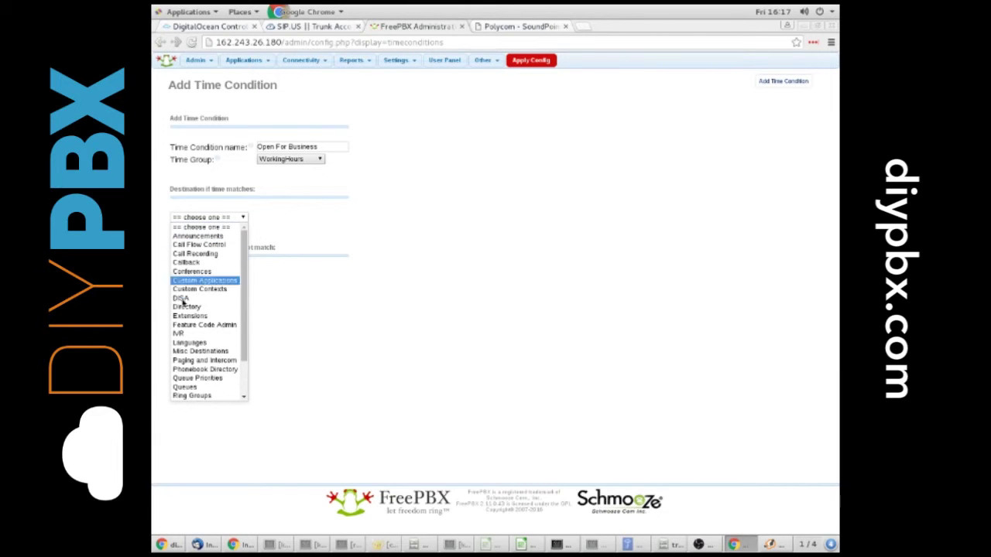
scroll(184, 334, down, 1)
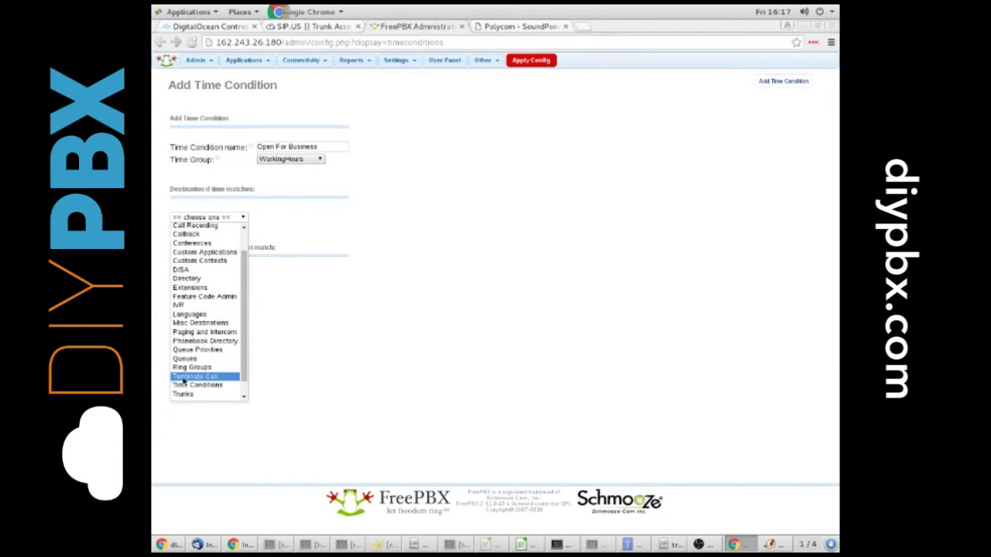
click(203, 306)
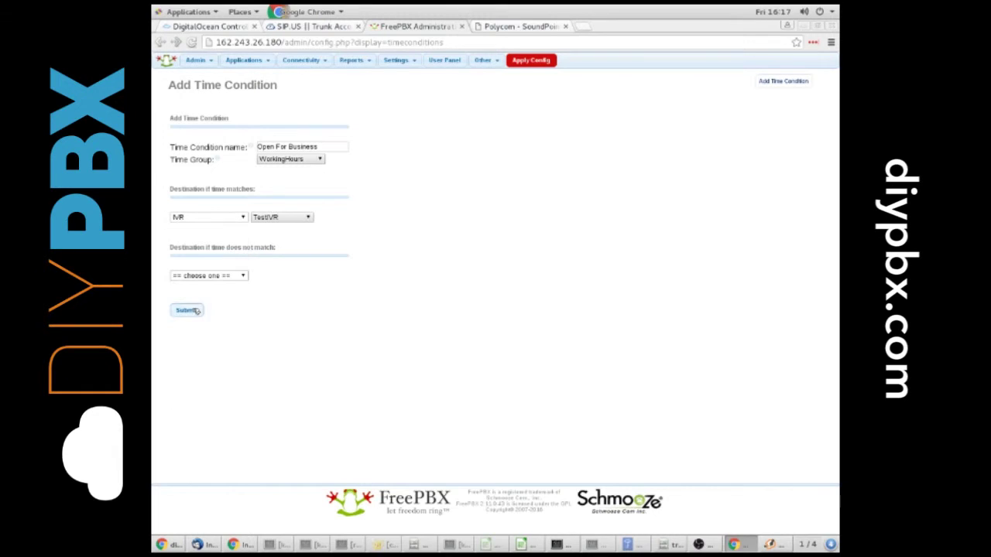
Step: Set the non-matching destination to the voicemail <100> TestPhone (busy), then submit the time condition and apply the configuration
click(201, 277)
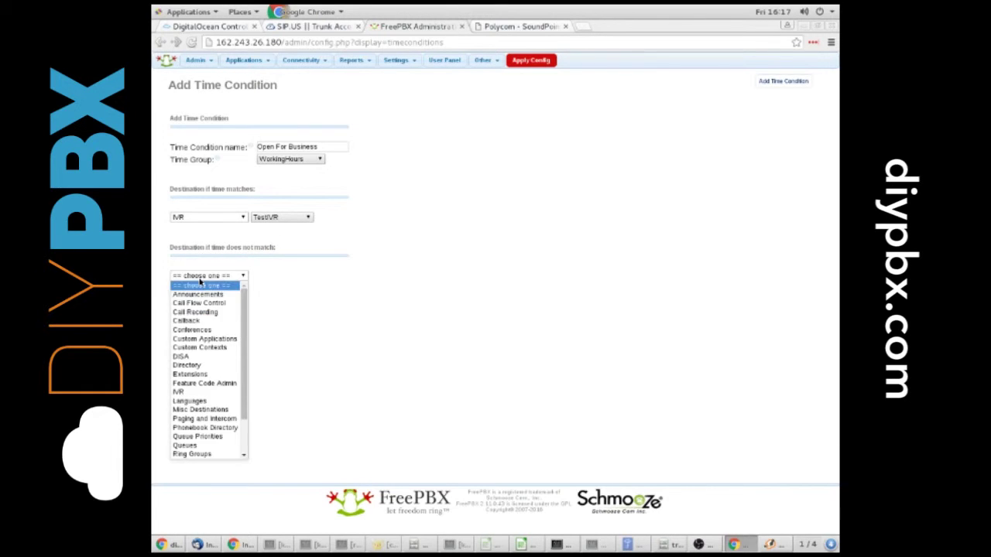
scroll(198, 418, down, 2)
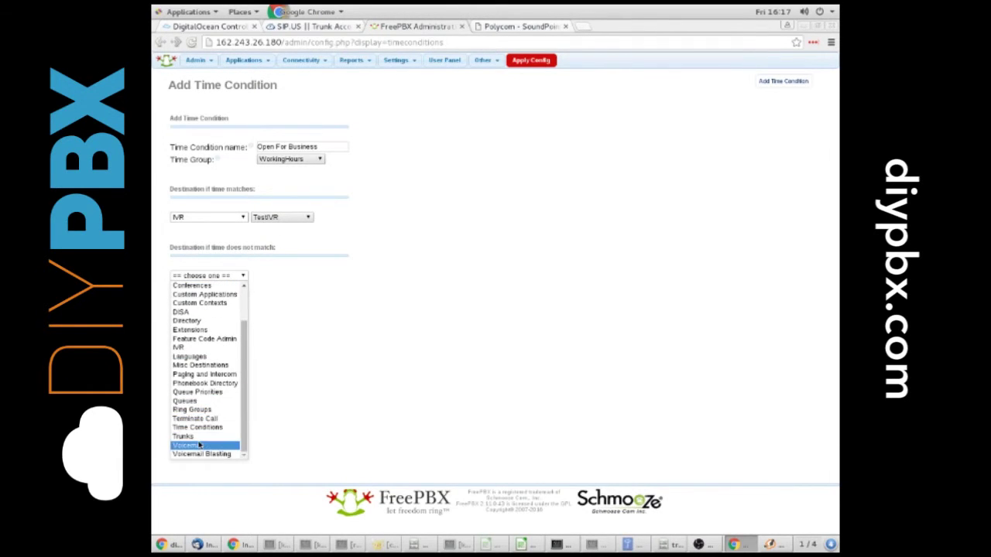
click(201, 444)
click(191, 311)
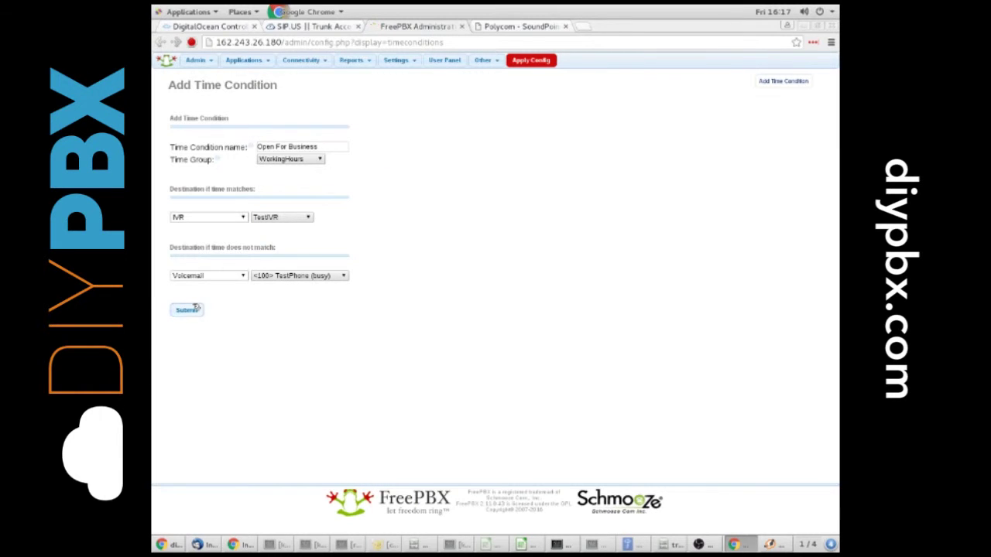
click(538, 64)
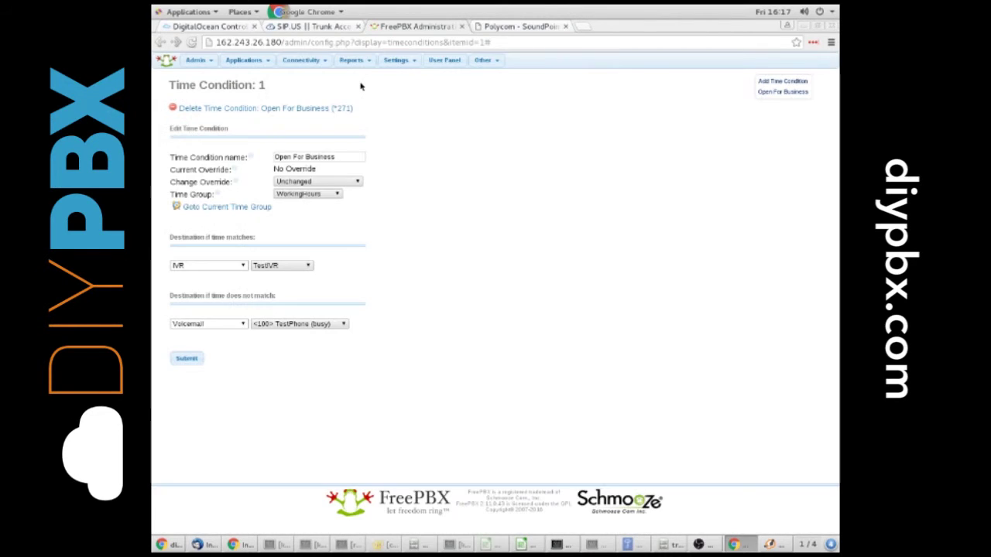
Step: Open the existing inbound route TestFromSIPUS for editing at its destination settings
click(301, 60)
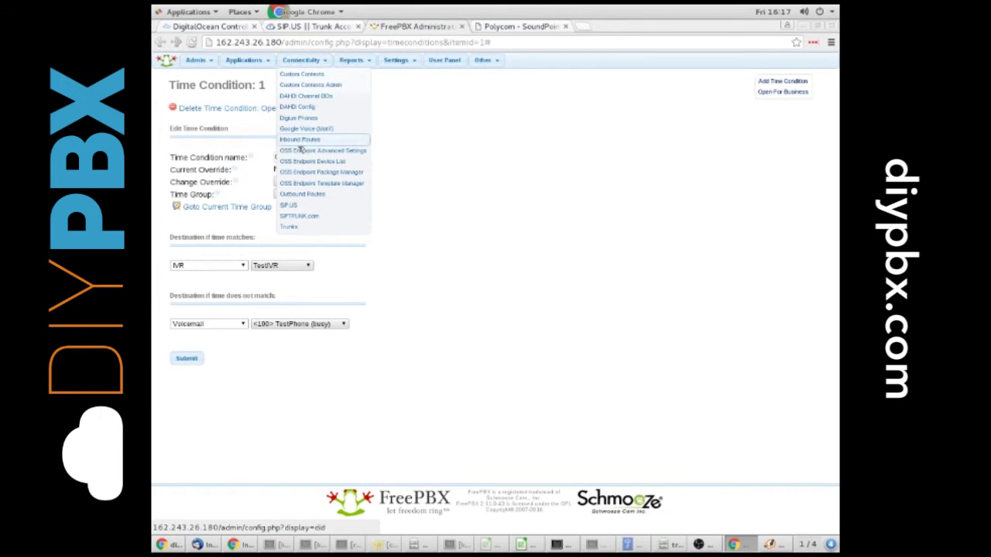
click(299, 139)
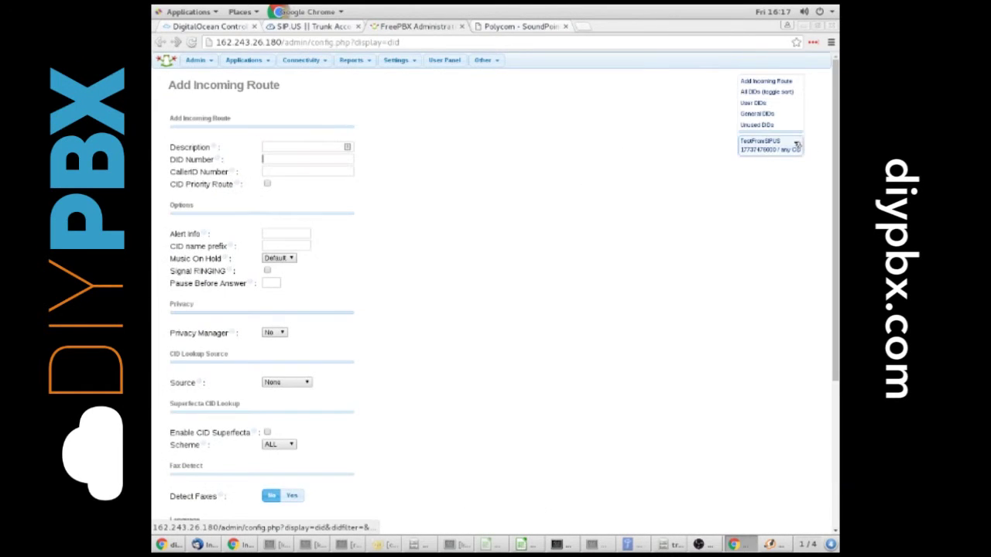
click(782, 146)
scroll(433, 226, down, 5)
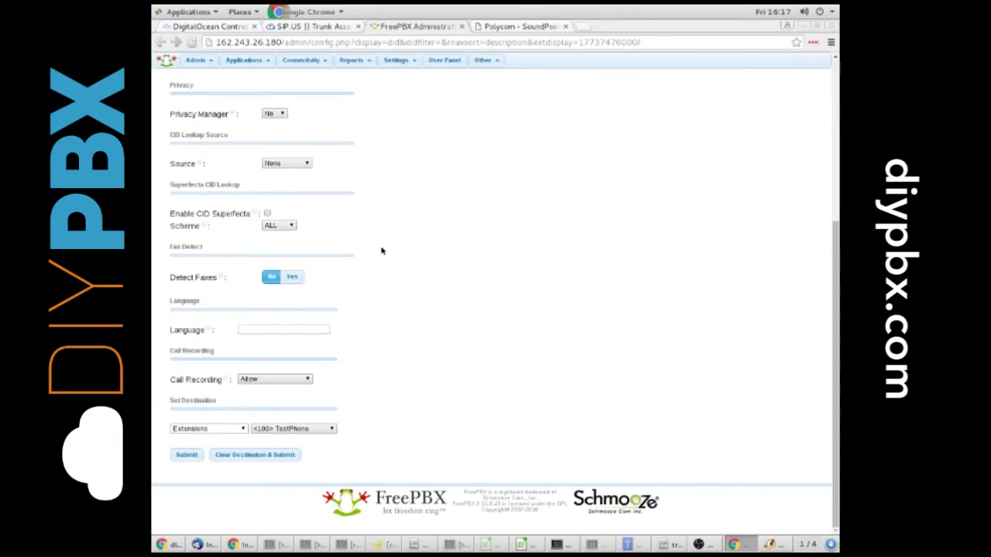
Step: Set the inbound route's destination to the time condition Open For Business, submit it and apply the configuration
click(223, 430)
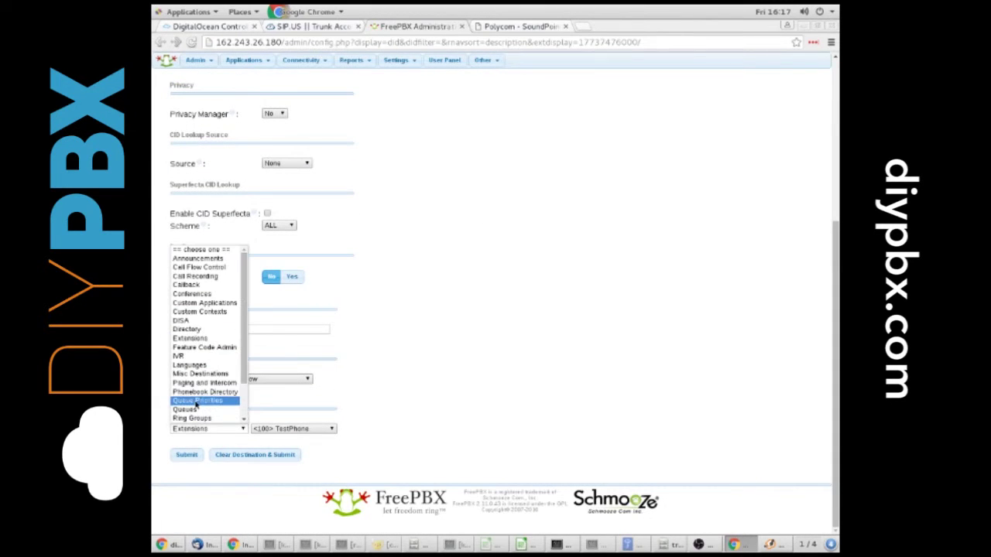
scroll(193, 365, down, 2)
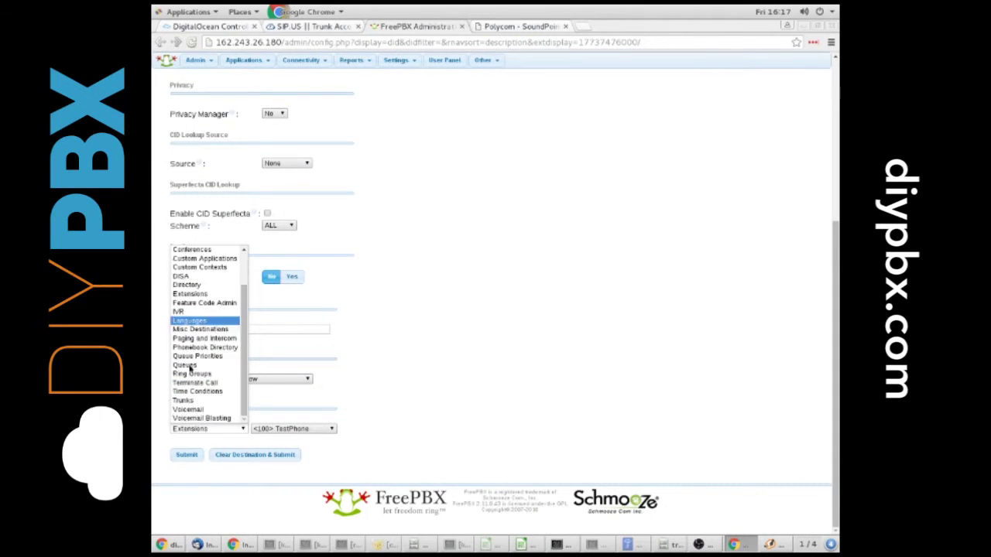
click(195, 392)
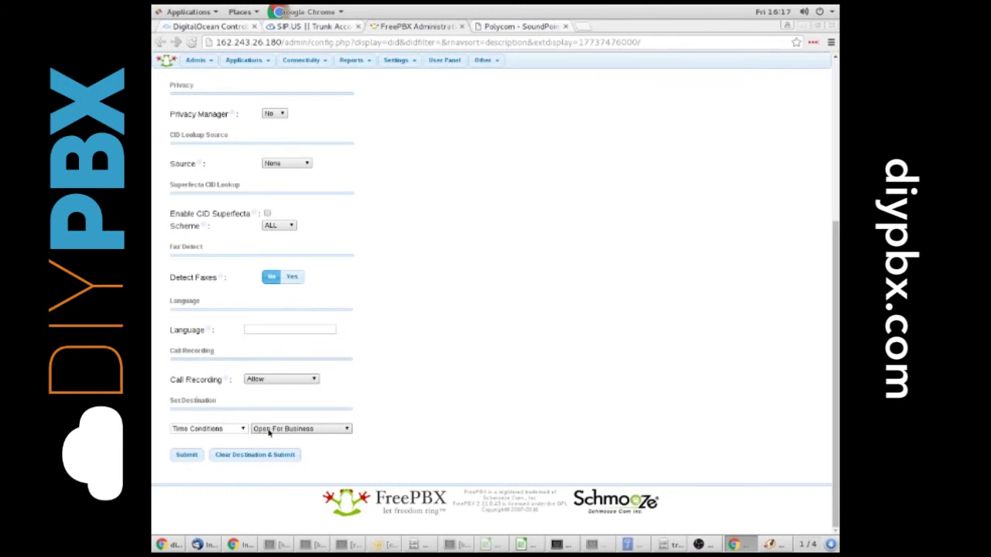
click(186, 455)
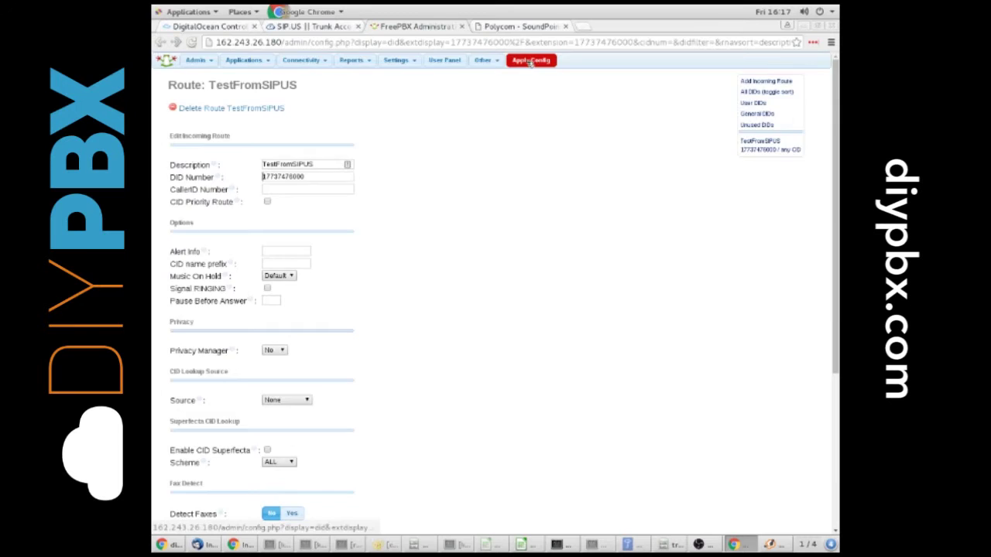
click(532, 60)
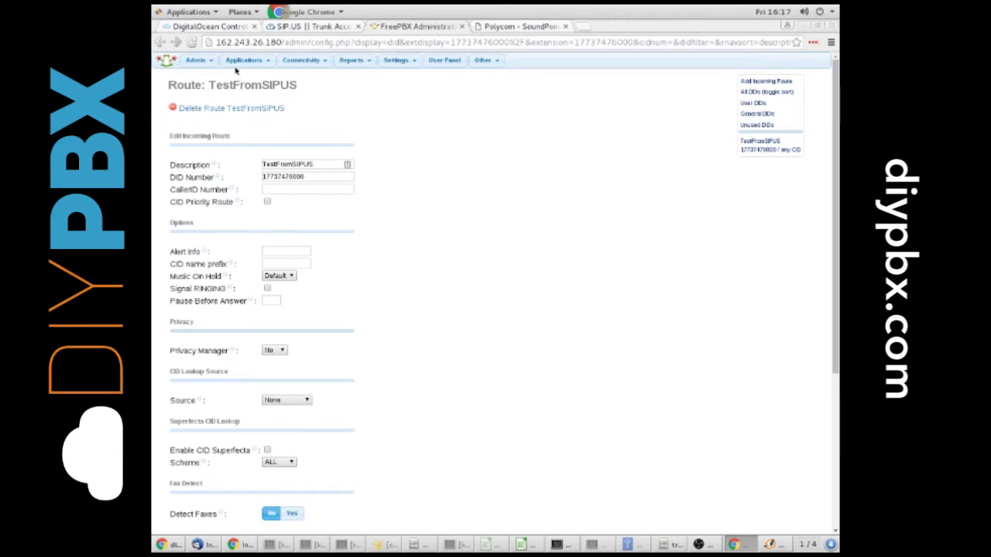
Step: Open the WorkingHours time group and set its existing 08:00-17:00 range to finish on Monday
mouse_move(244, 60)
click(238, 313)
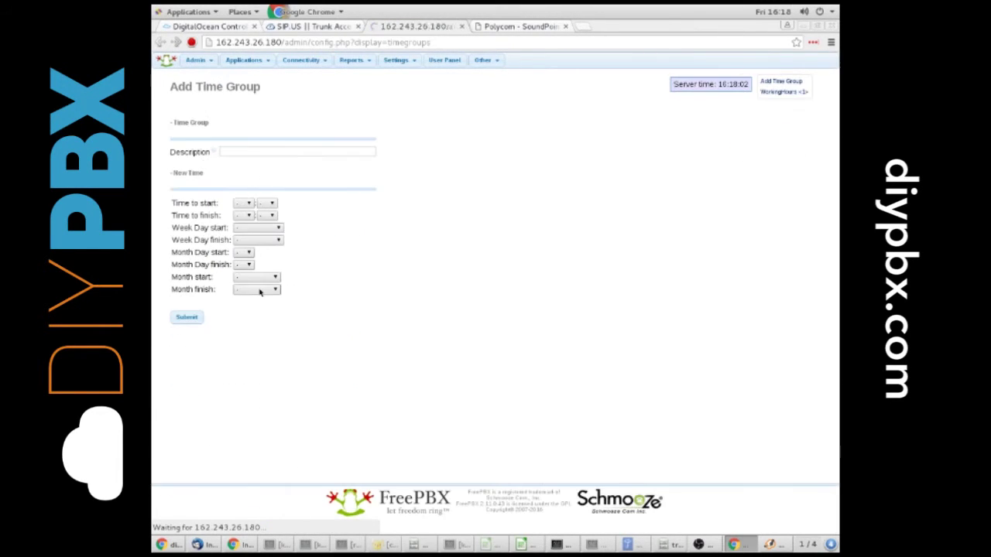
click(784, 92)
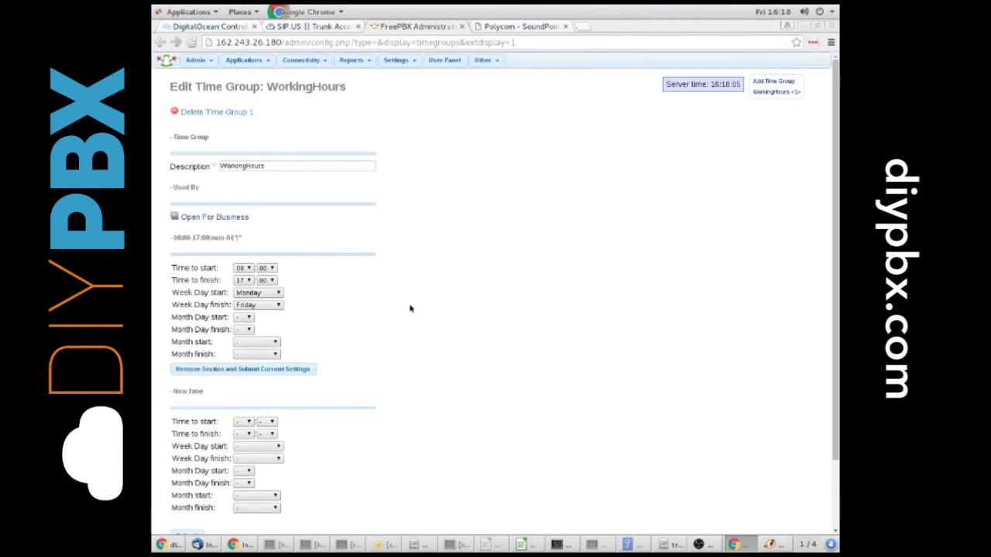
scroll(408, 306, down, 2)
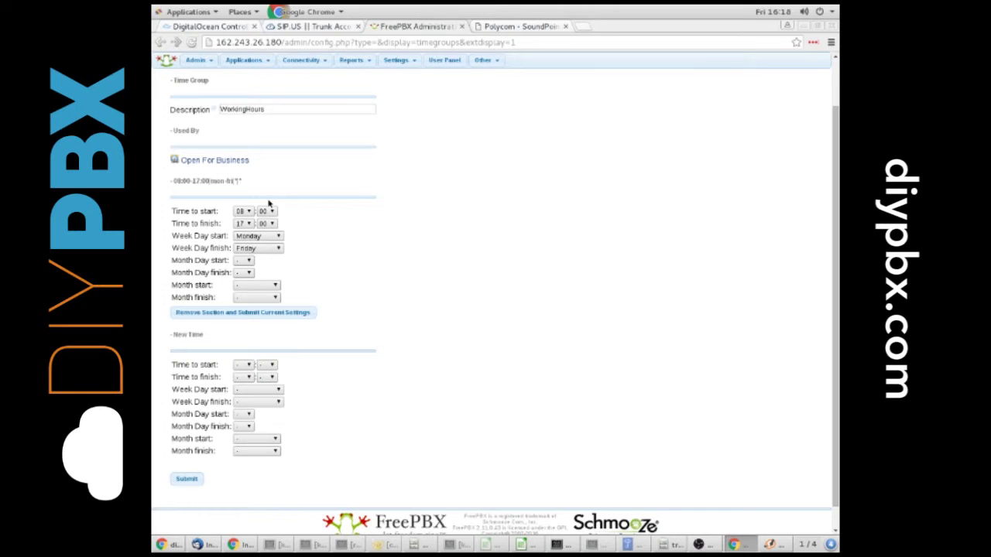
click(270, 248)
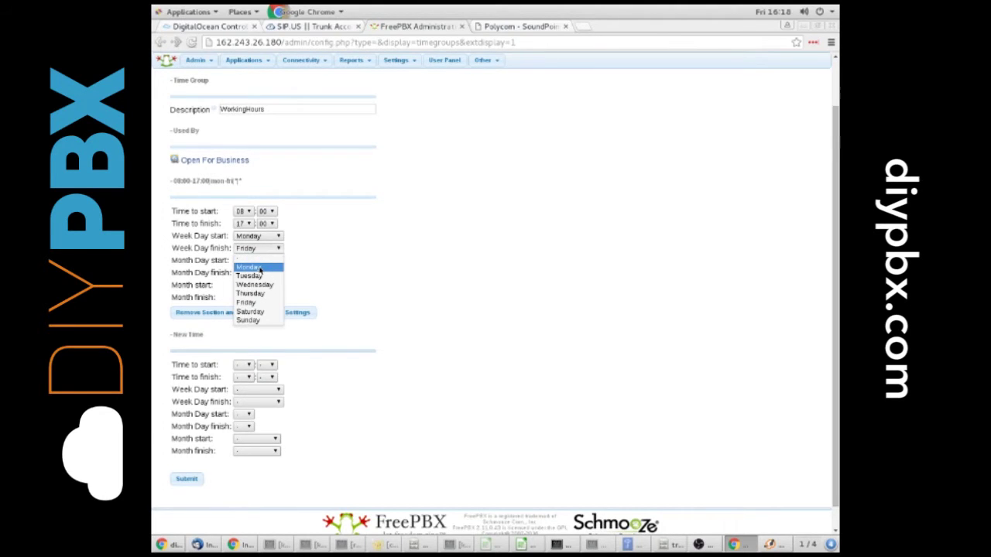
click(259, 268)
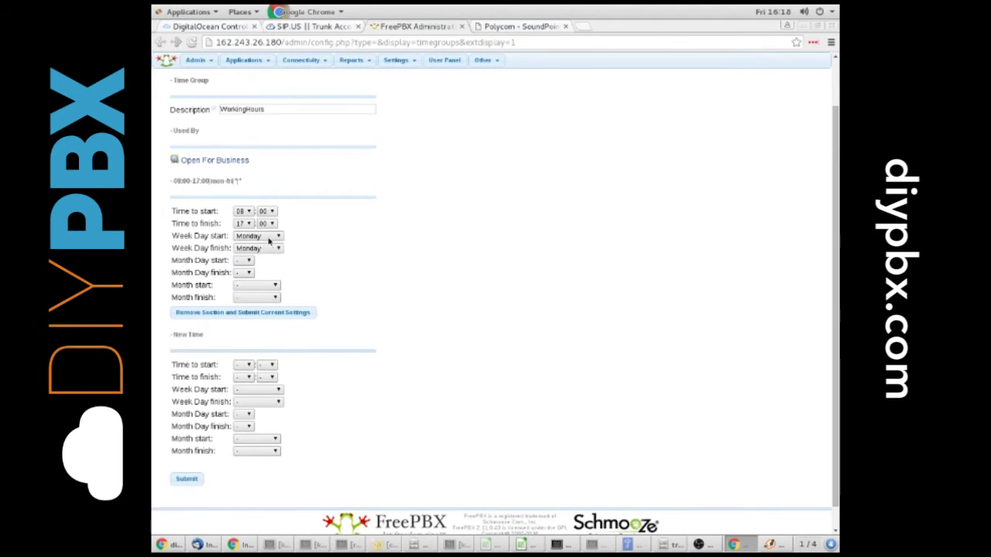
Step: Give the time group's new time entry a start time of 08:00 and a finish time of 17:00
click(242, 365)
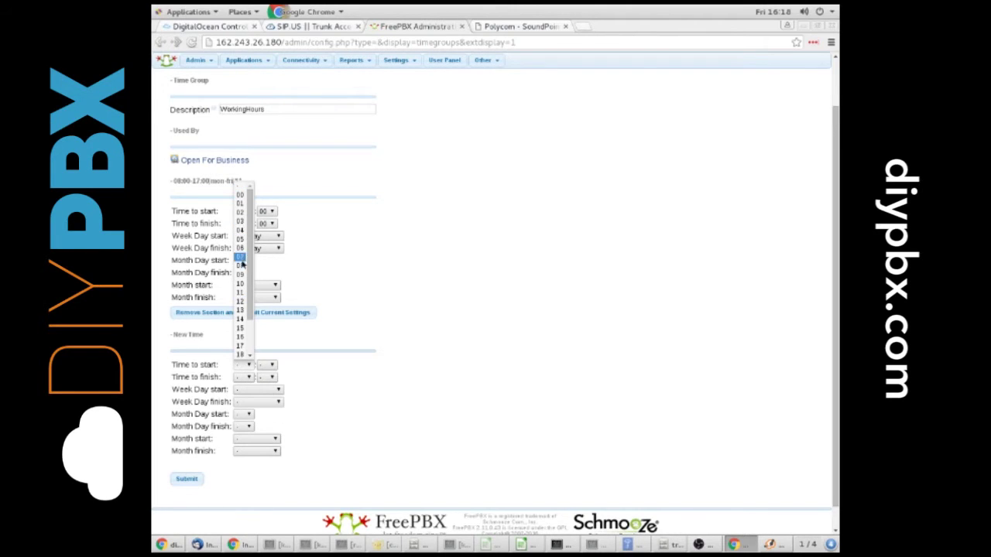
click(242, 267)
click(265, 365)
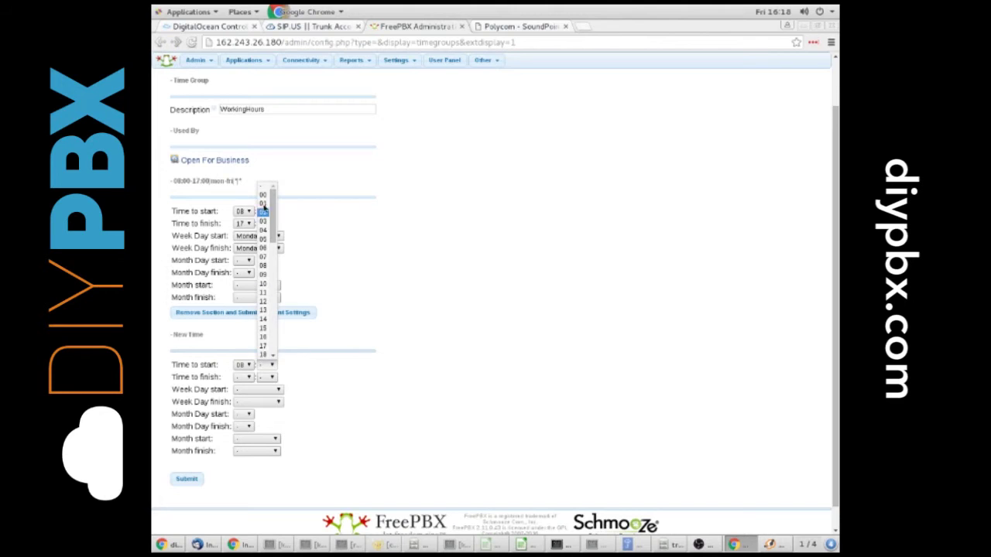
click(263, 196)
click(246, 378)
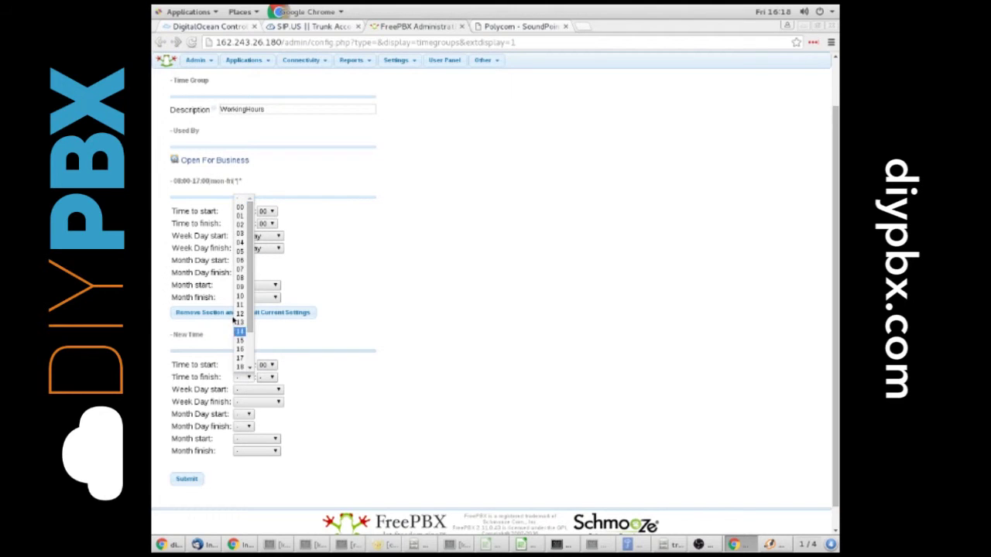
click(242, 369)
click(267, 377)
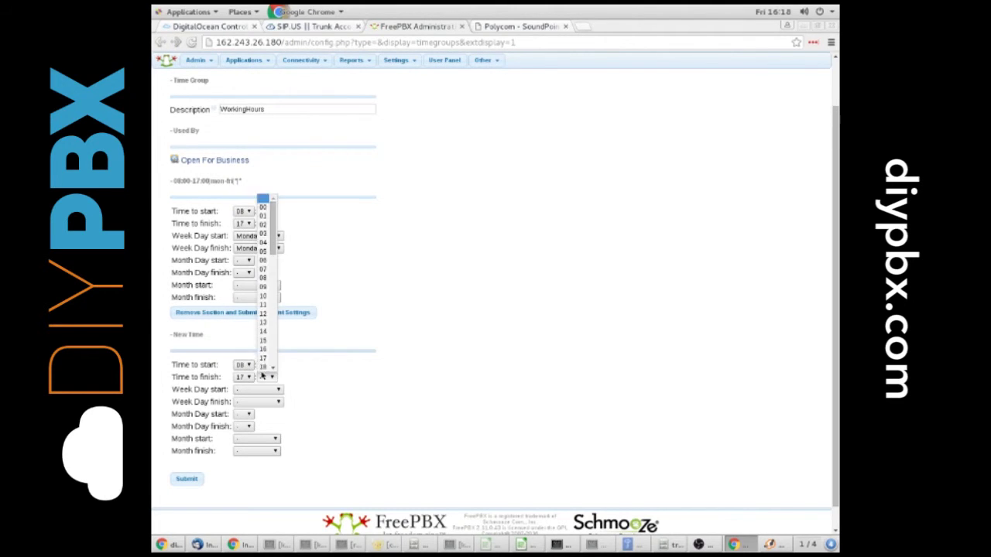
click(264, 209)
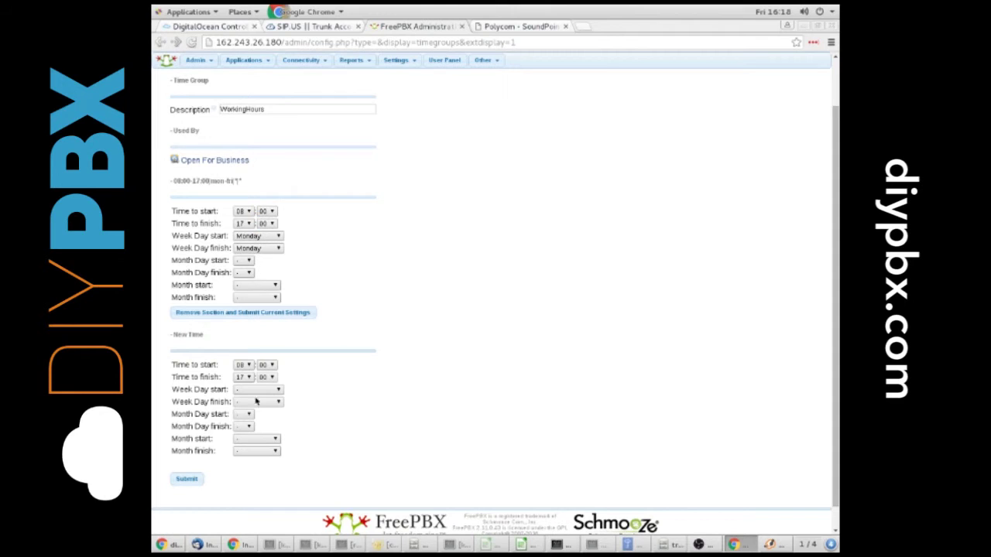
Step: Set the new time entry's week day start and finish to Tuesday and submit the time group
click(257, 390)
click(249, 418)
click(255, 402)
click(249, 429)
click(187, 479)
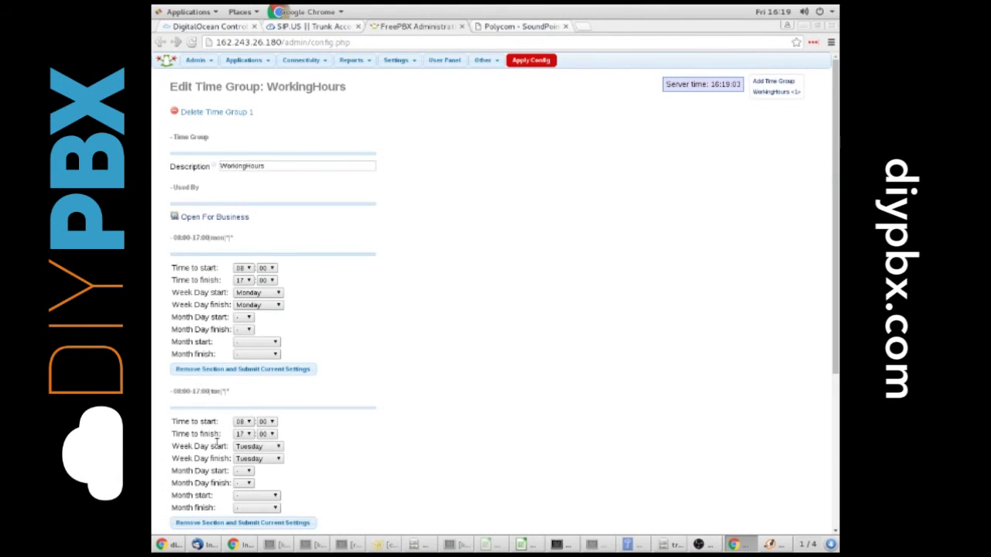
Step: Check the Monday and Tuesday ranges, submit the WorkingHours time group again and apply the configuration
scroll(345, 427, down, 1)
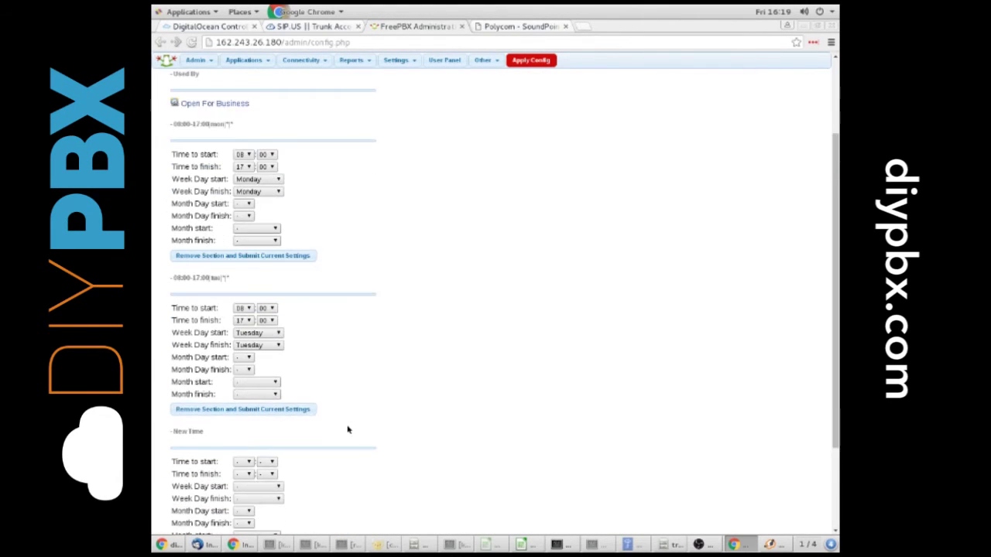
scroll(348, 428, down, 1)
scroll(319, 427, down, 1)
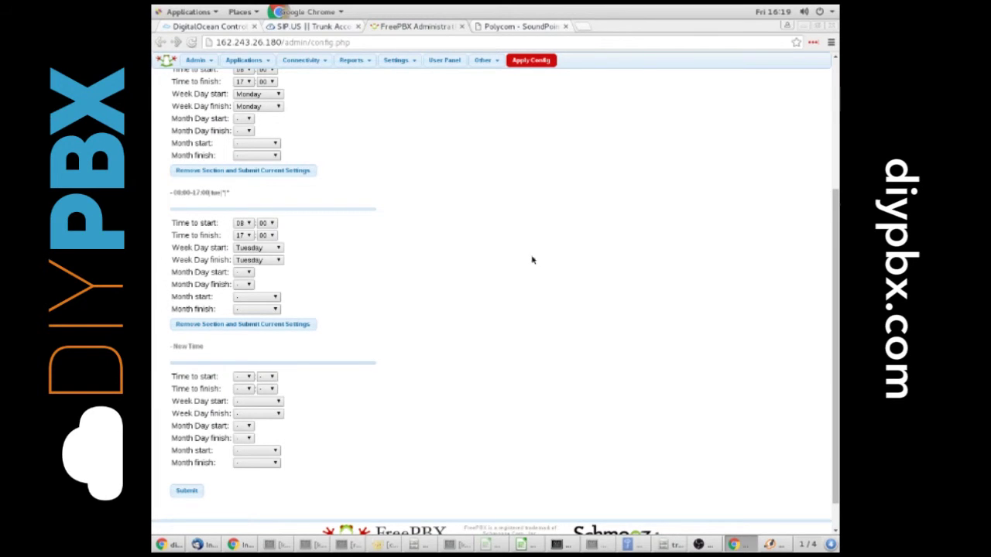
scroll(542, 246, up, 4)
scroll(427, 302, down, 2)
scroll(413, 324, down, 2)
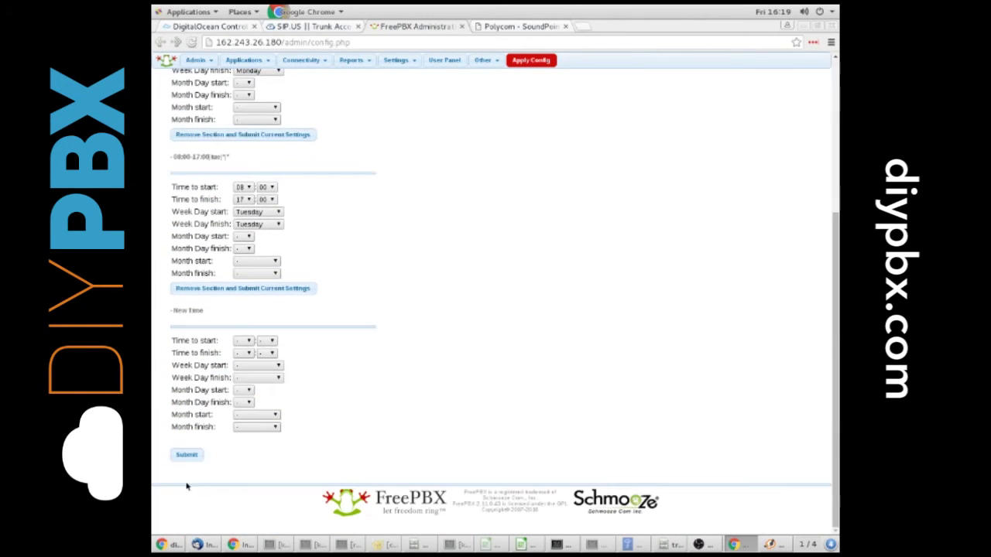
click(184, 457)
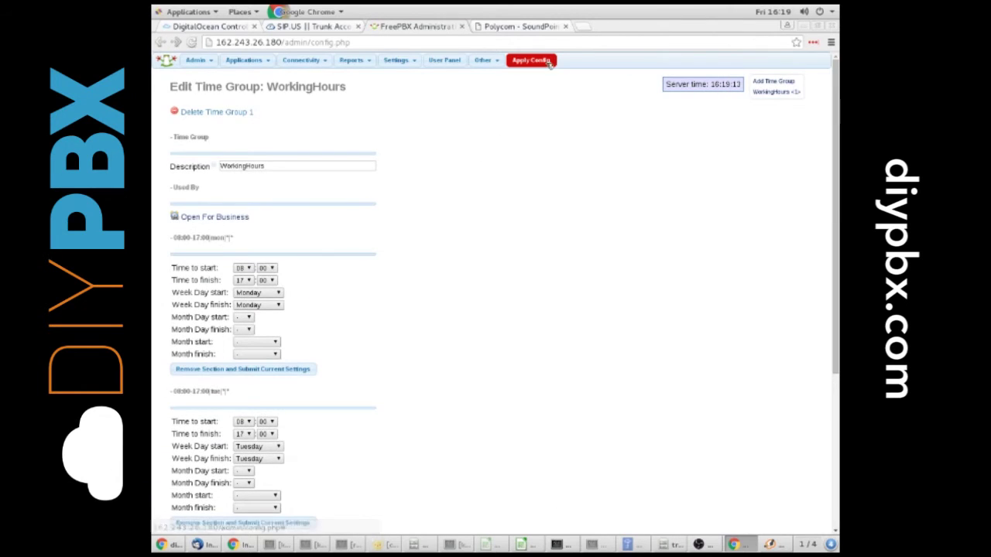
click(542, 62)
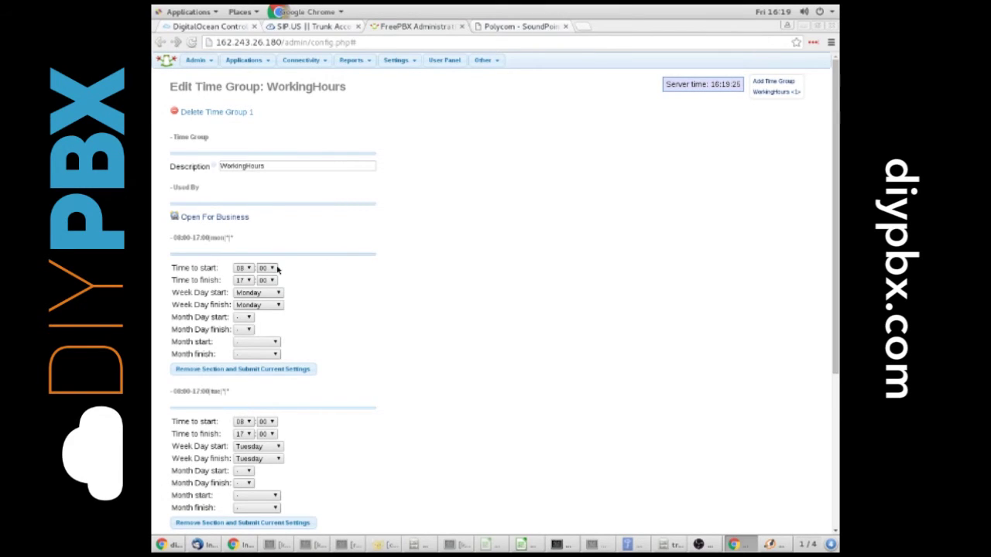
Step: Examine the Monday range's month day start and finish choices and its heading, plus the time group's remaining entries
click(243, 318)
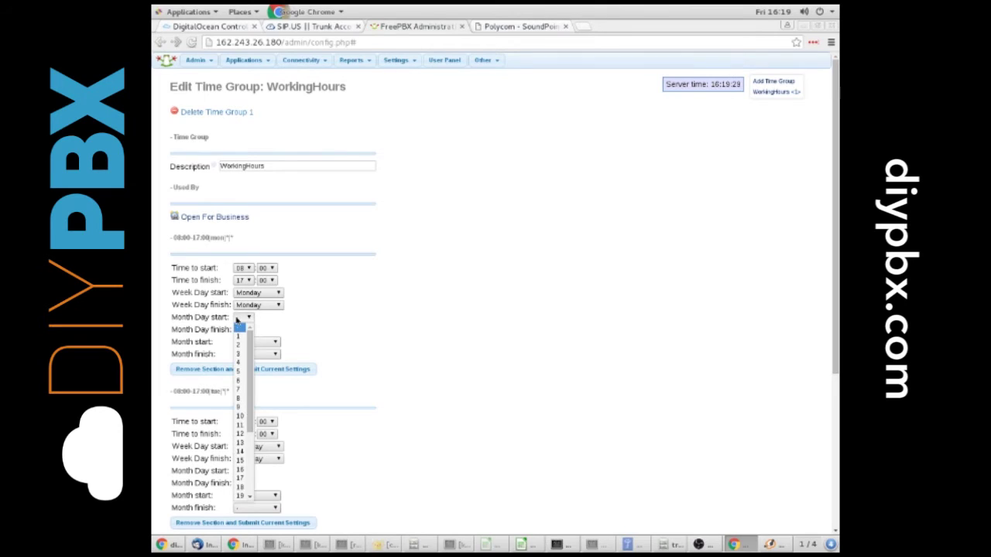
click(387, 342)
click(246, 330)
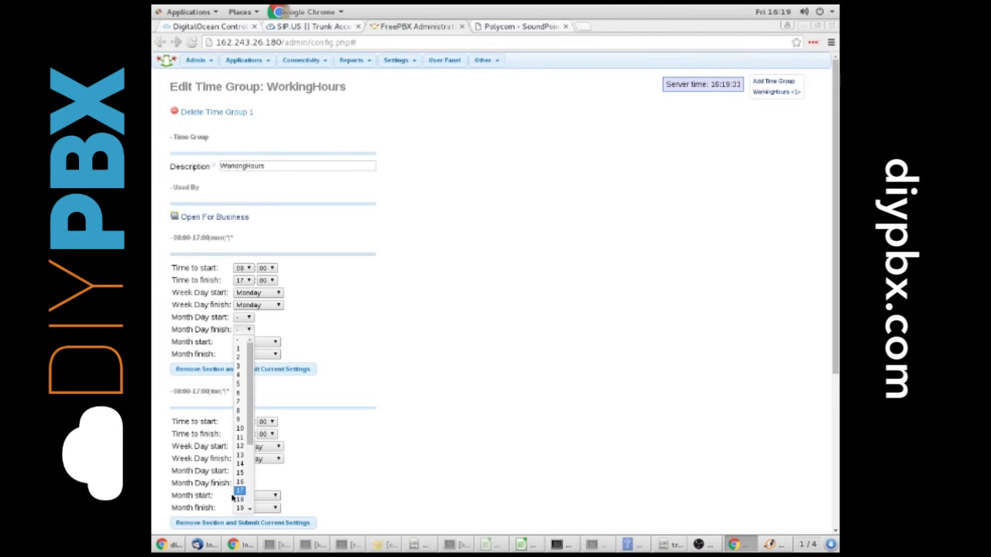
click(398, 295)
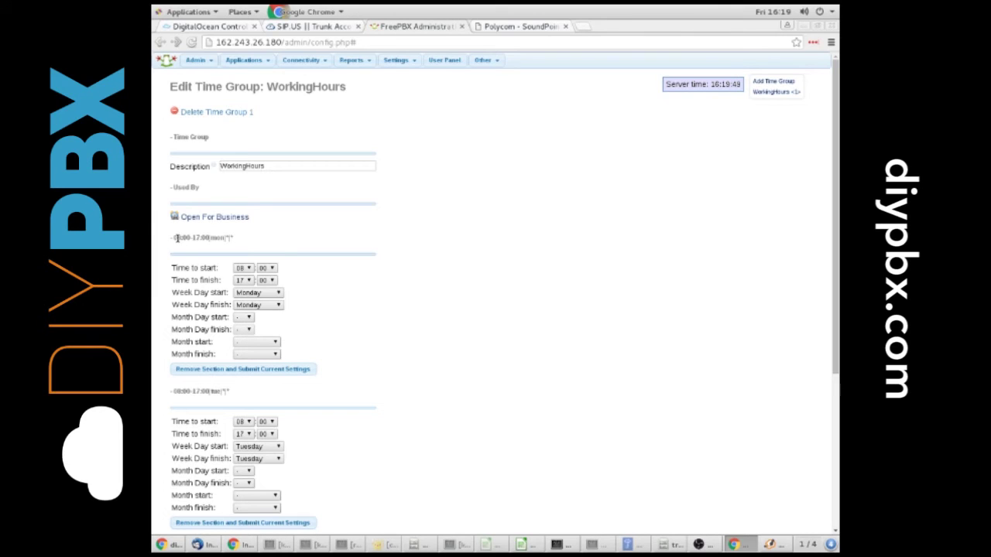
drag(184, 240, 234, 248)
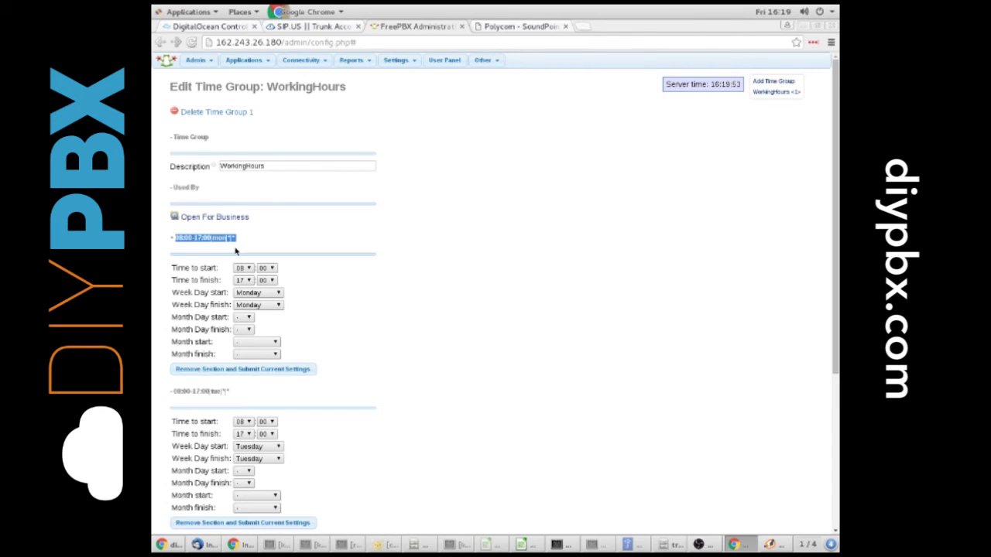
click(177, 241)
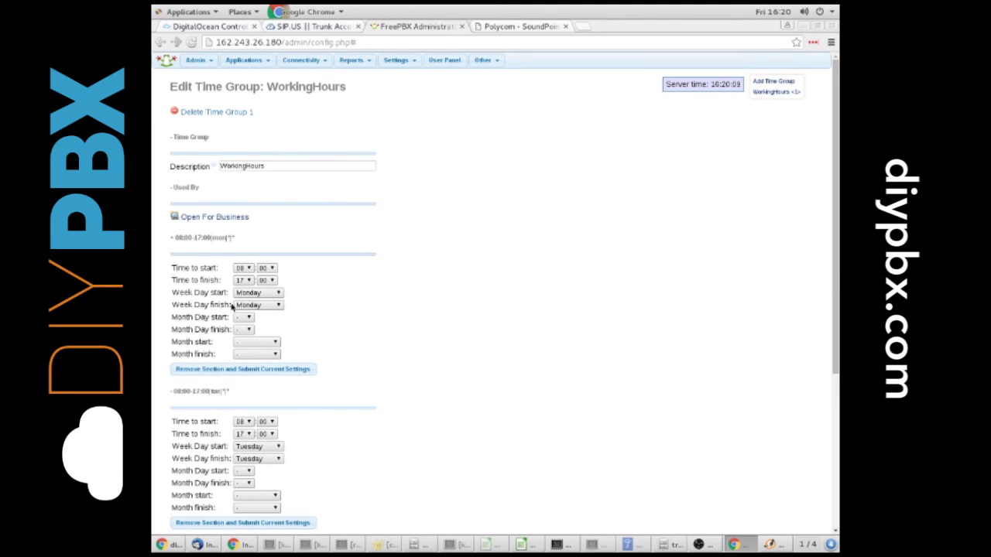
scroll(259, 434, down, 5)
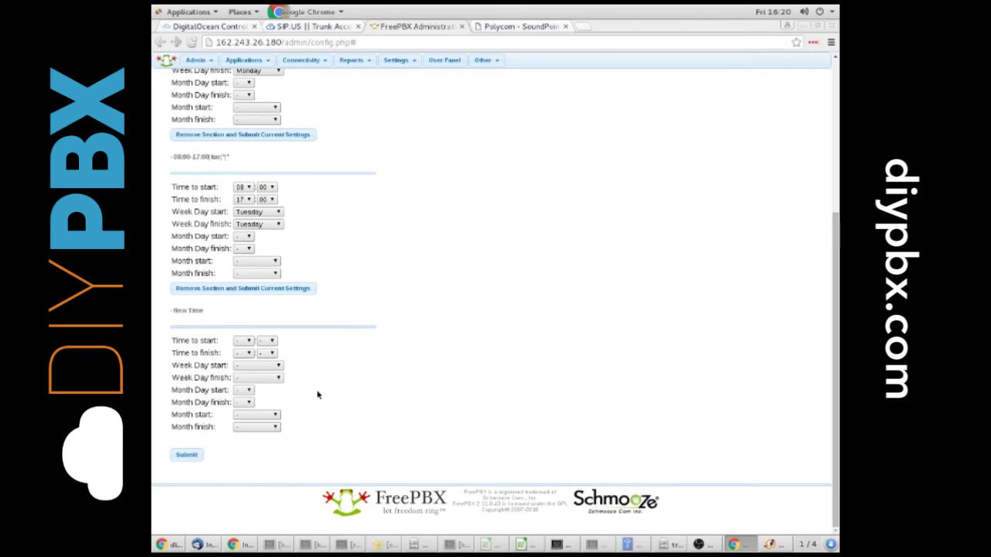
scroll(354, 360, up, 5)
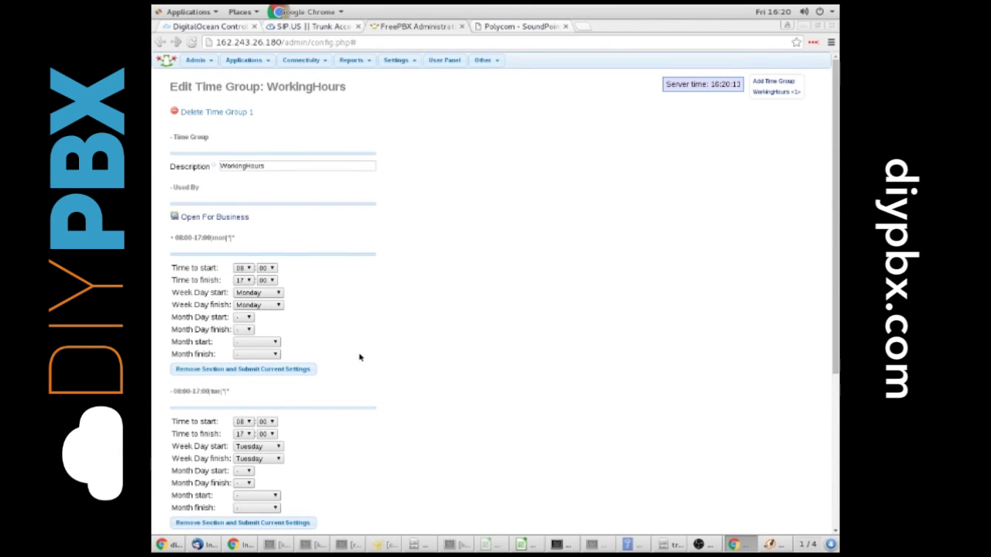